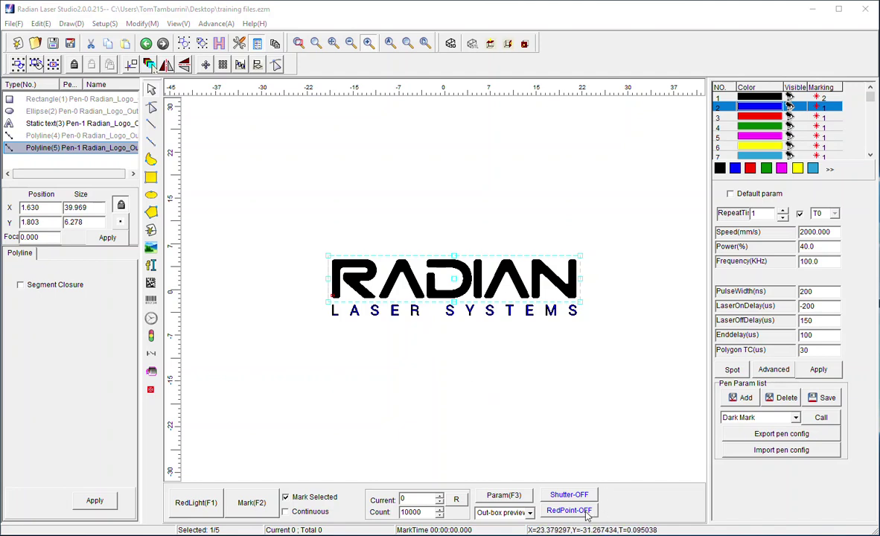
- Turn the external red aiming pointer to ExtRedPoint-ON, then clear the canvas selection
click(569, 511)
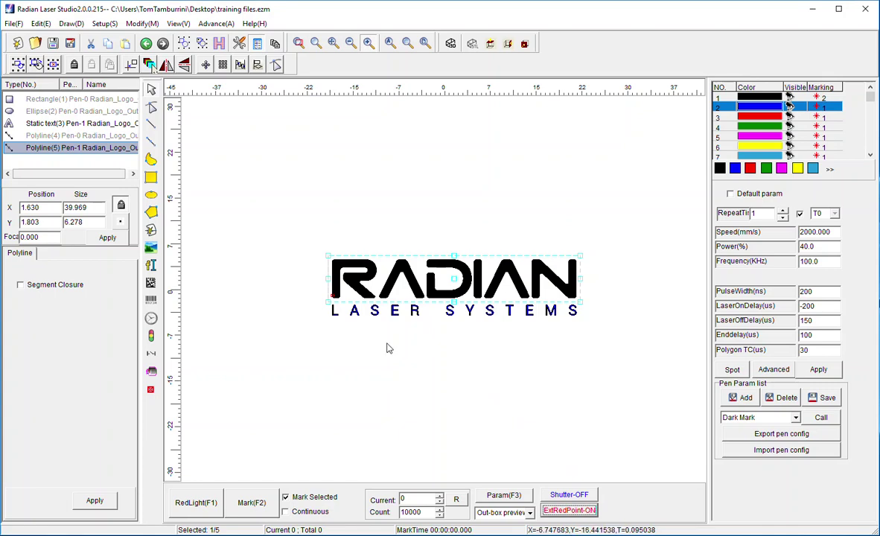
click(358, 322)
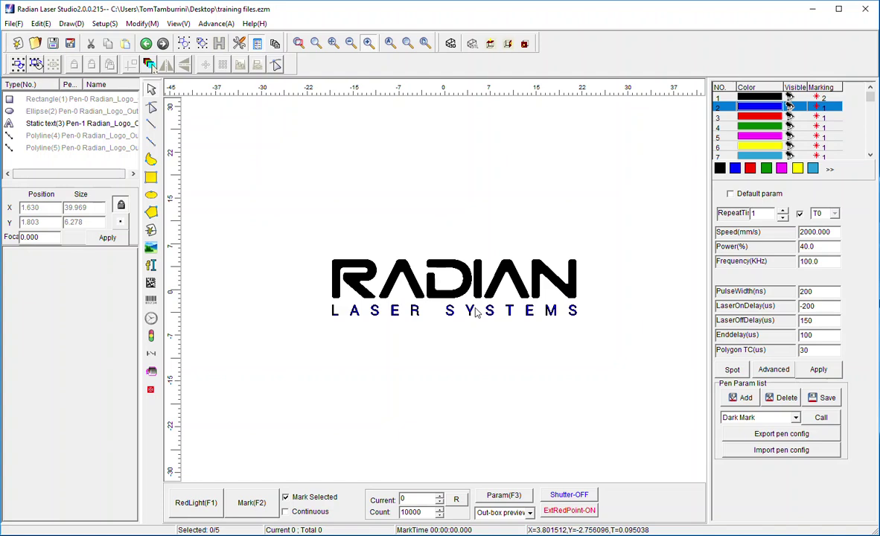
- Select both logo outline polylines, leaving the preview mode on Out-box
drag(277, 277, 633, 347)
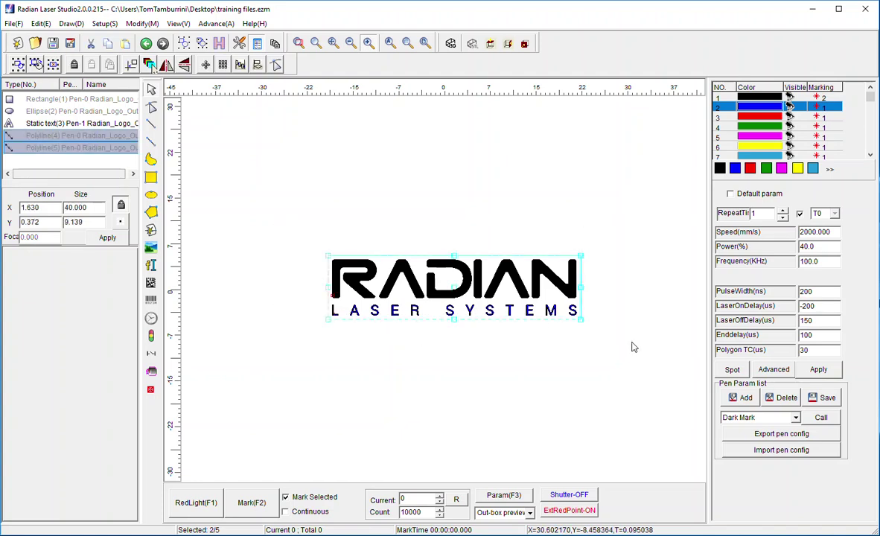
click(529, 513)
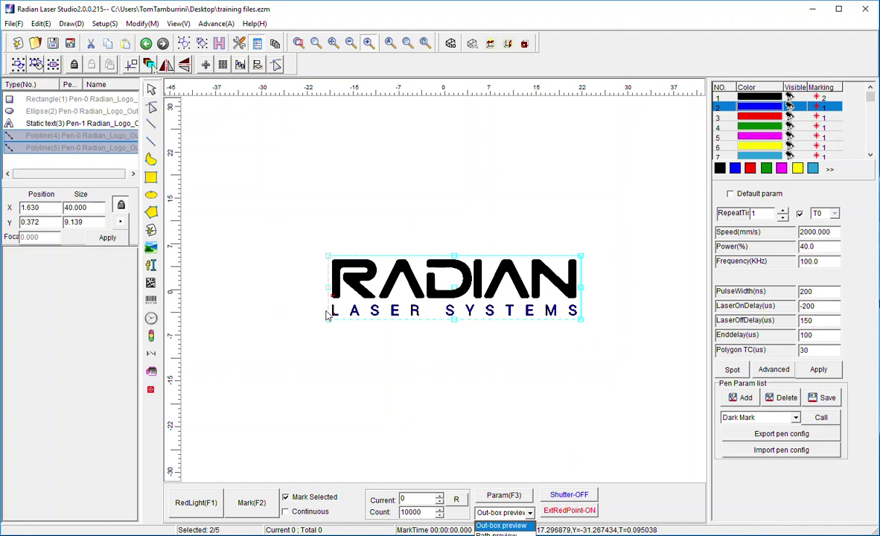
click(205, 505)
- Run an outer-box red-light preview of the selected logo, then stop it and close the controls
click(191, 505)
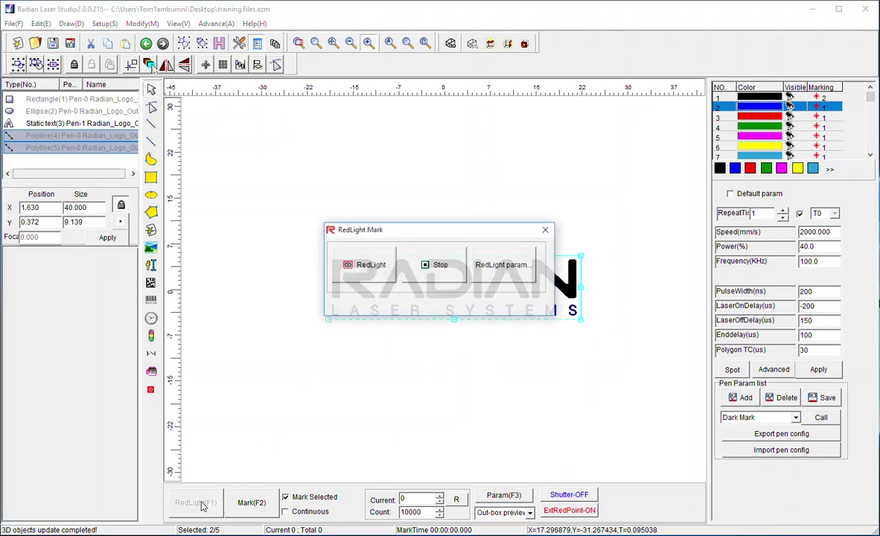
click(383, 267)
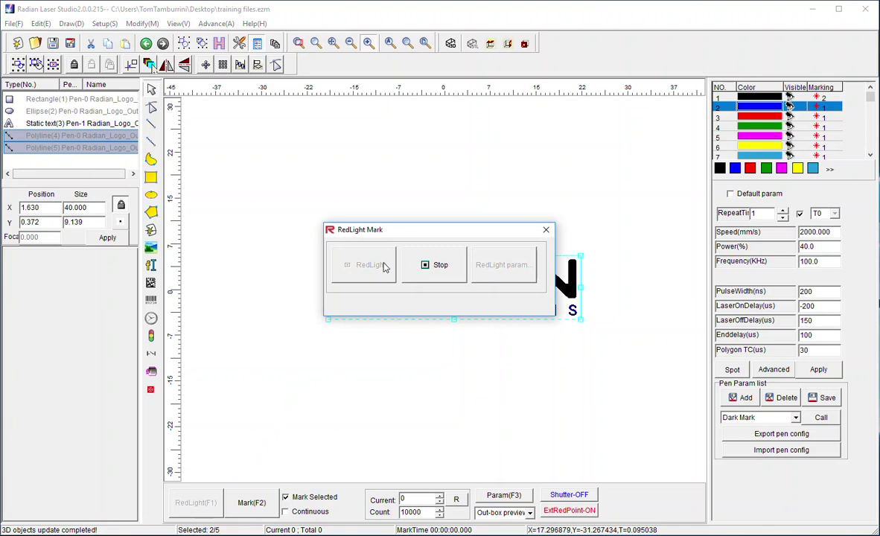
click(431, 267)
click(546, 230)
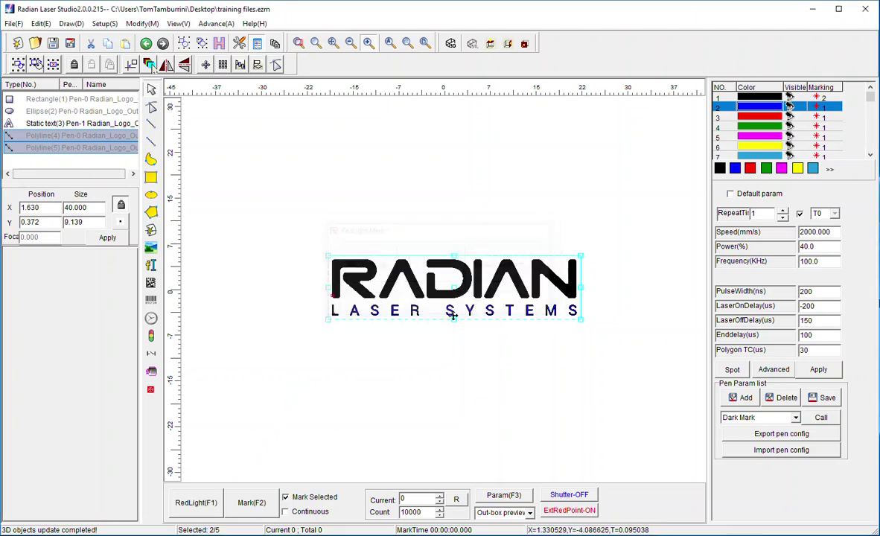
- Open Mark(F2) execution and run a red-light preview there, then stop it
click(251, 509)
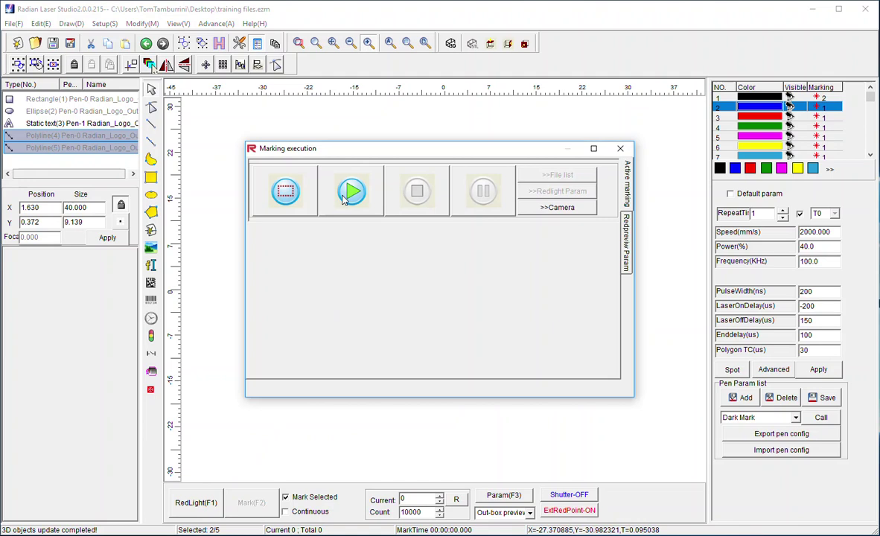
click(287, 193)
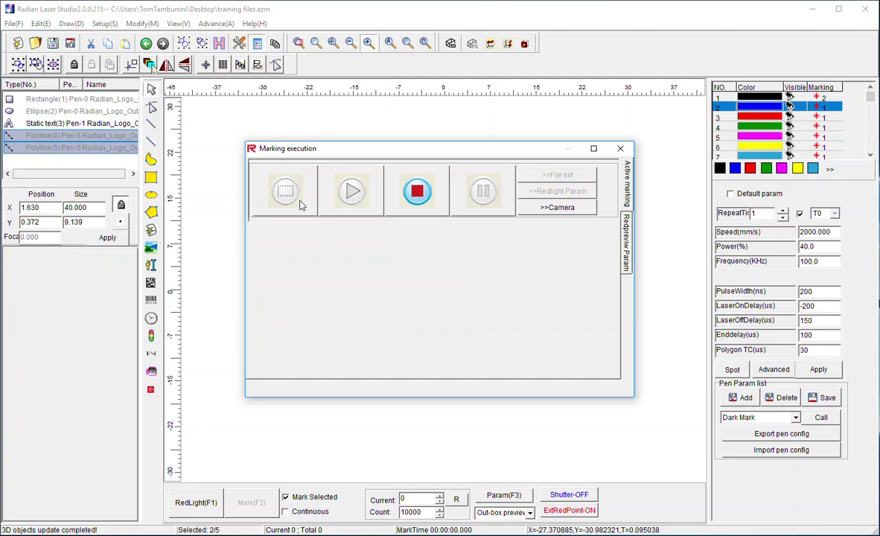
click(417, 195)
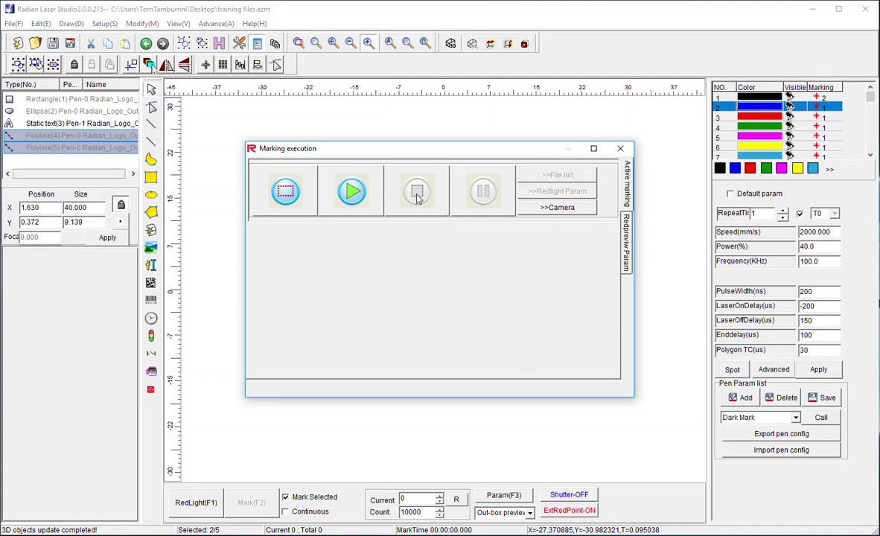
- Mark the logo with a start, pause, resume and stop, then close Marking execution
click(354, 195)
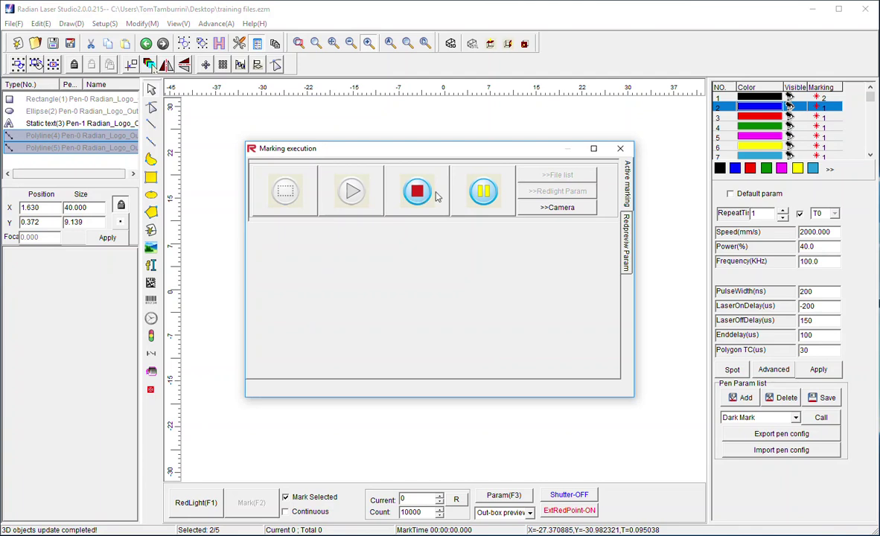
click(486, 195)
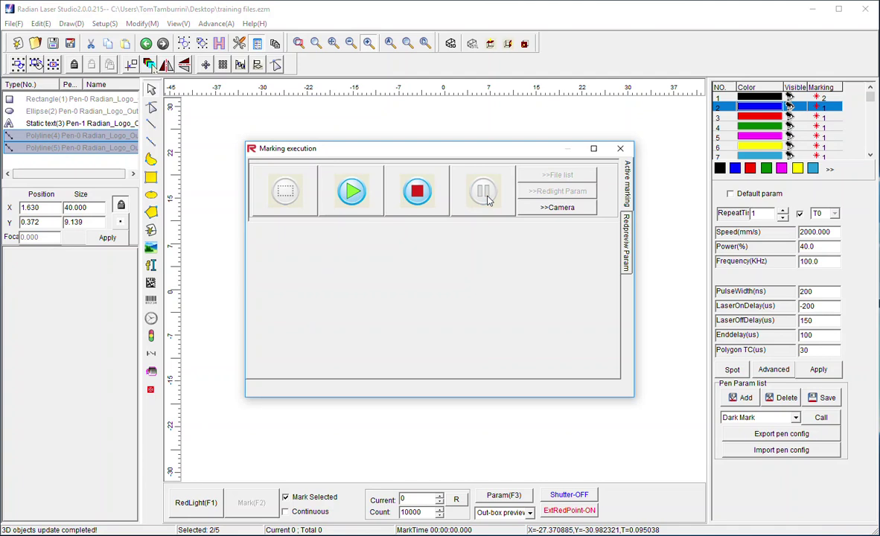
click(353, 199)
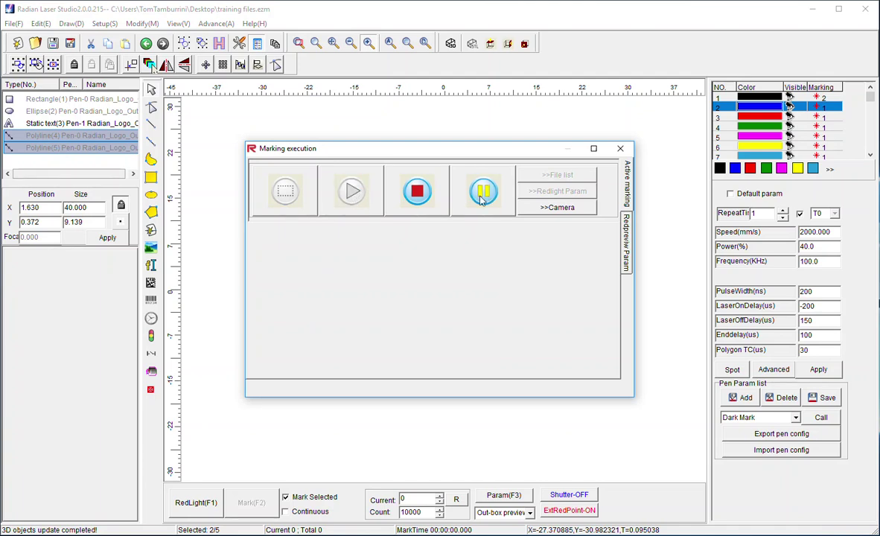
click(428, 199)
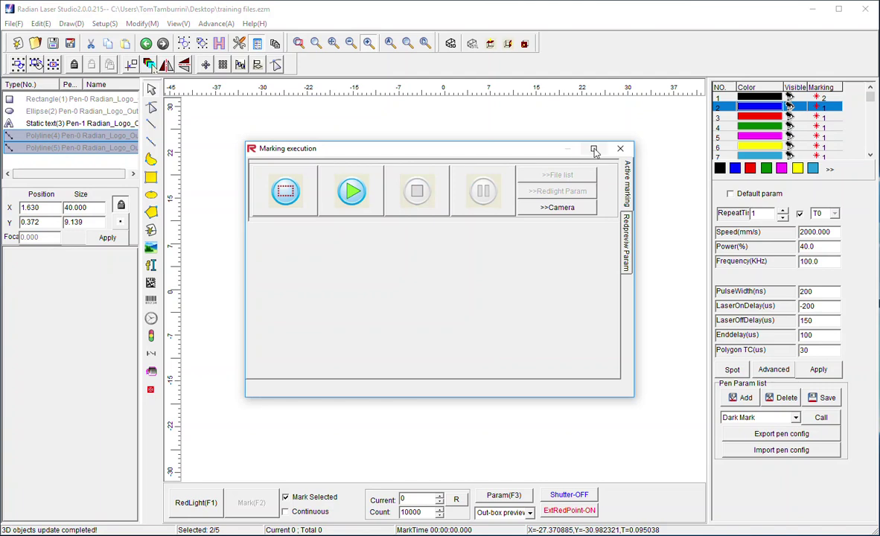
click(623, 149)
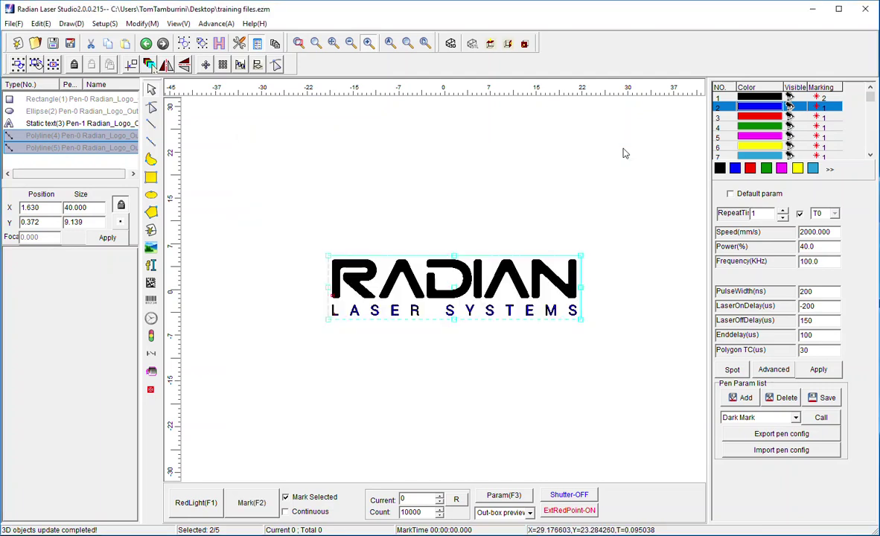
- Switch the preview mode to Path preview and run a path-tracing red-light preview, then stop it
click(530, 513)
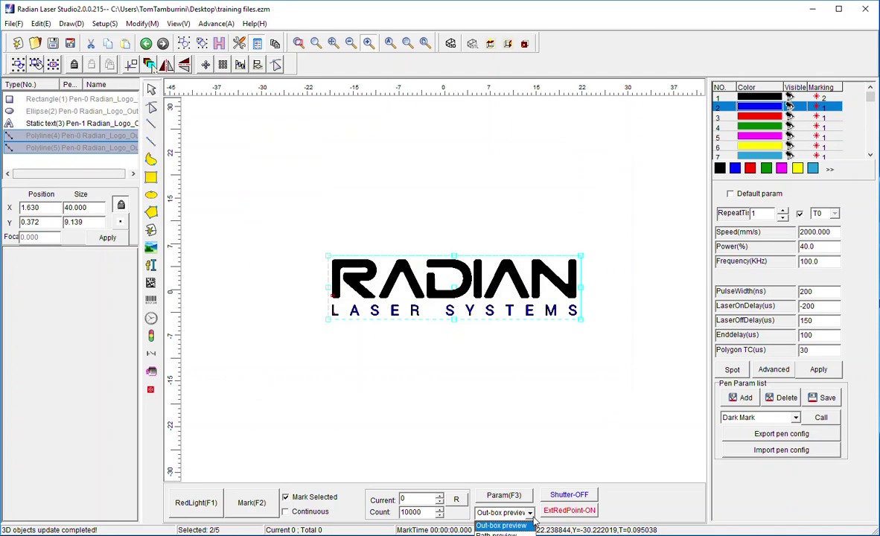
click(519, 534)
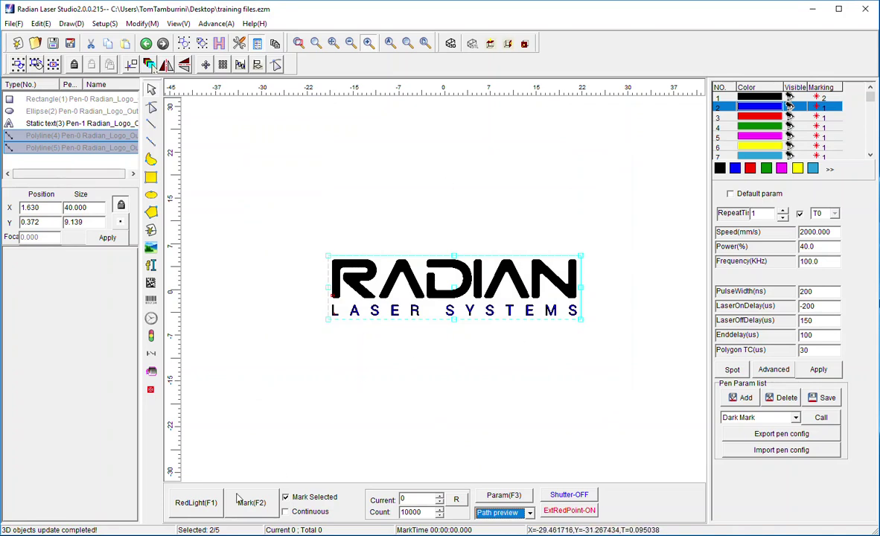
click(186, 503)
click(373, 274)
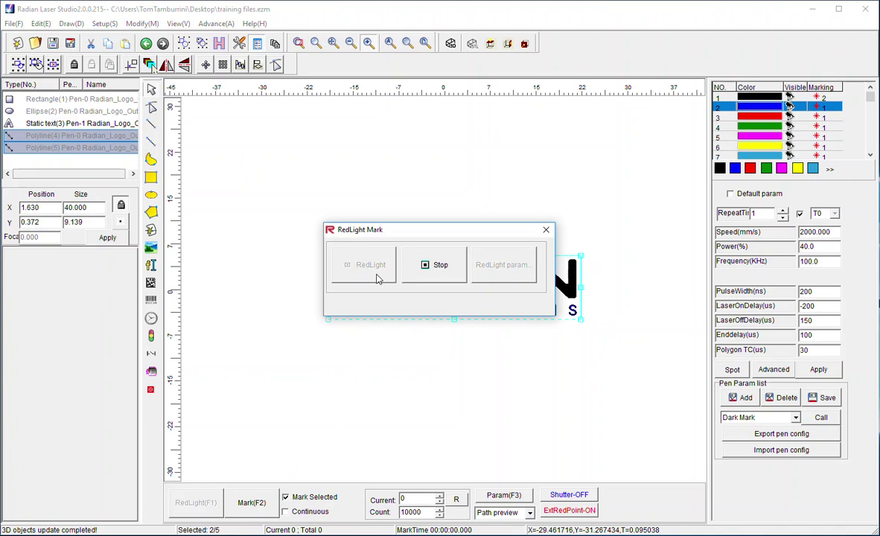
drag(474, 240, 528, 166)
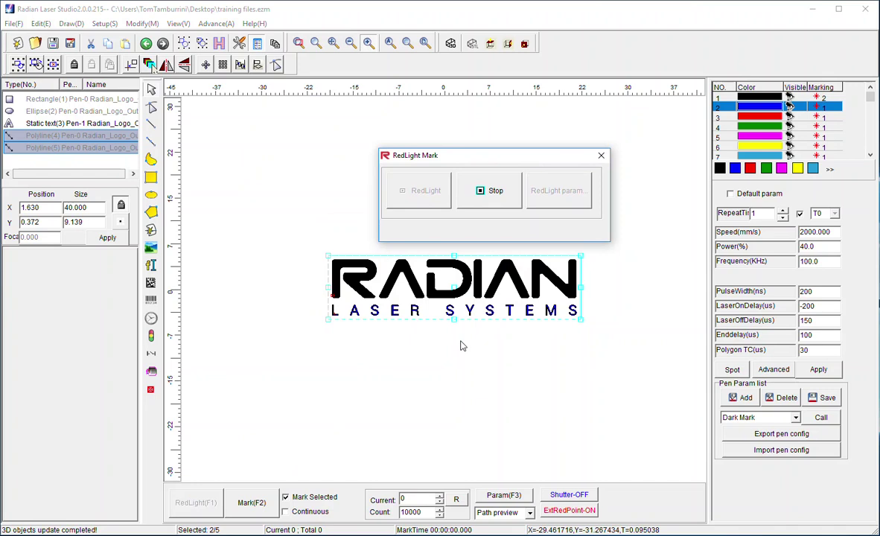
click(494, 191)
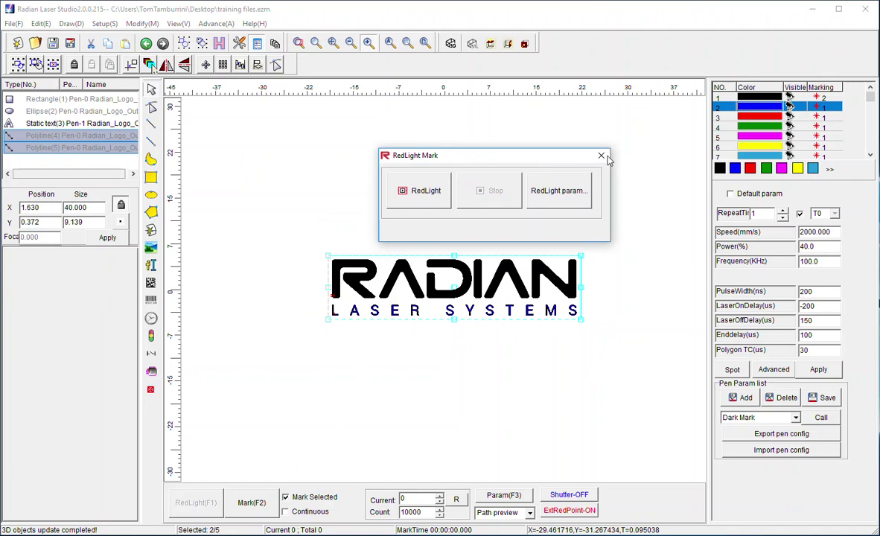
- Keeping Path preview, run another red-light path trace of the logo and stop it
click(603, 158)
click(530, 512)
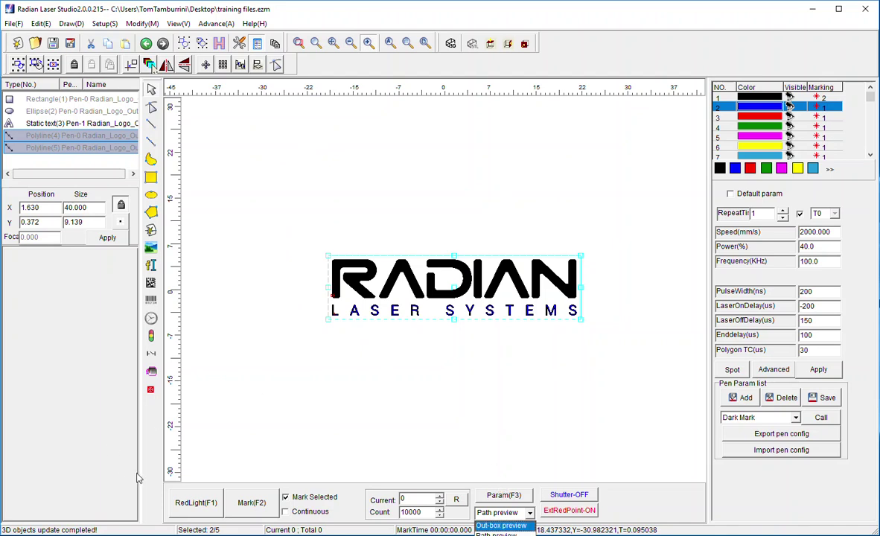
click(186, 499)
click(190, 502)
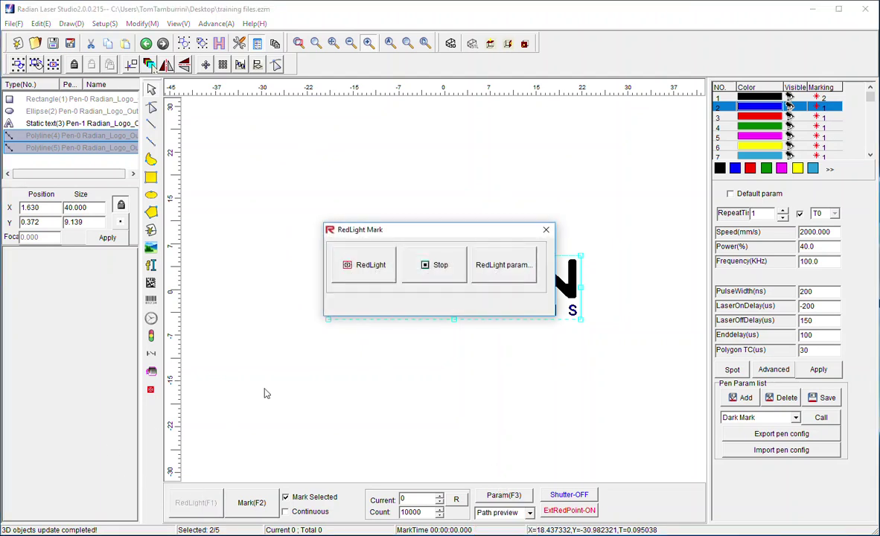
click(376, 275)
drag(431, 233, 303, 160)
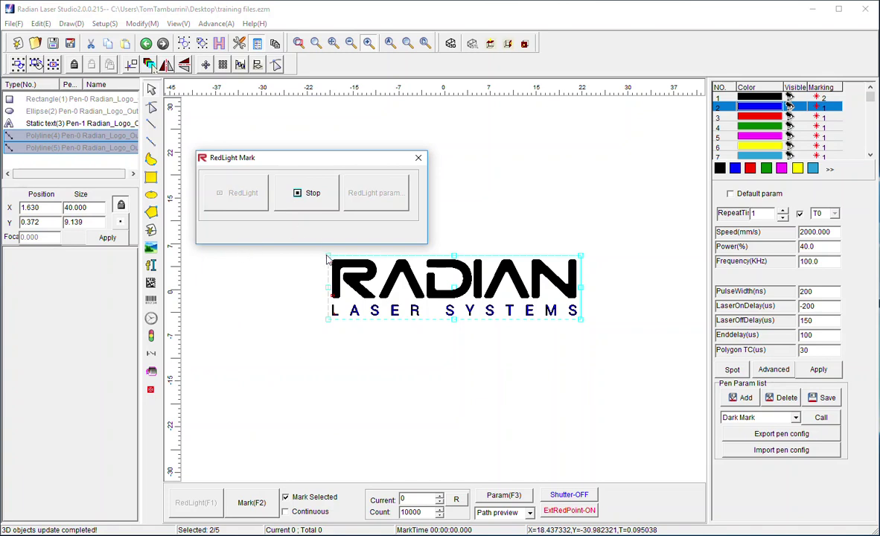
click(295, 198)
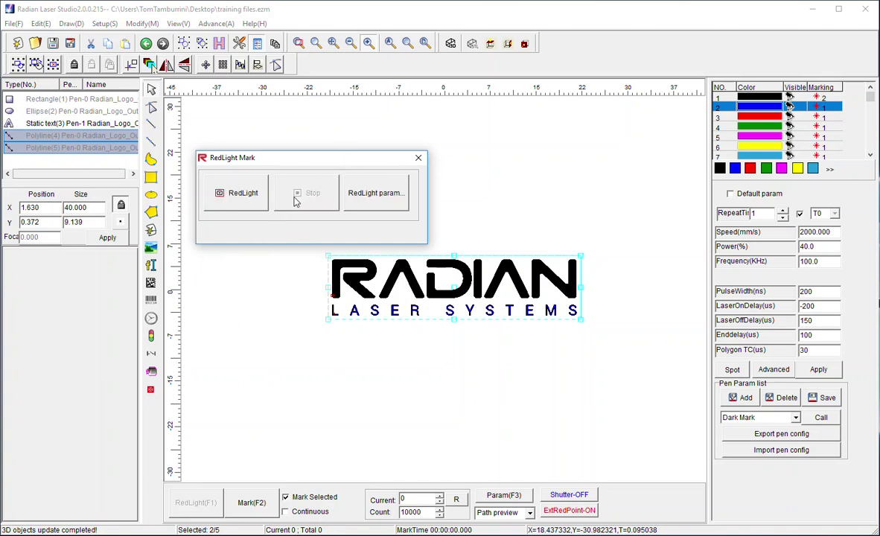
- Close the red-light controls and reopen the Marking execution window with Mark(F2)
click(419, 160)
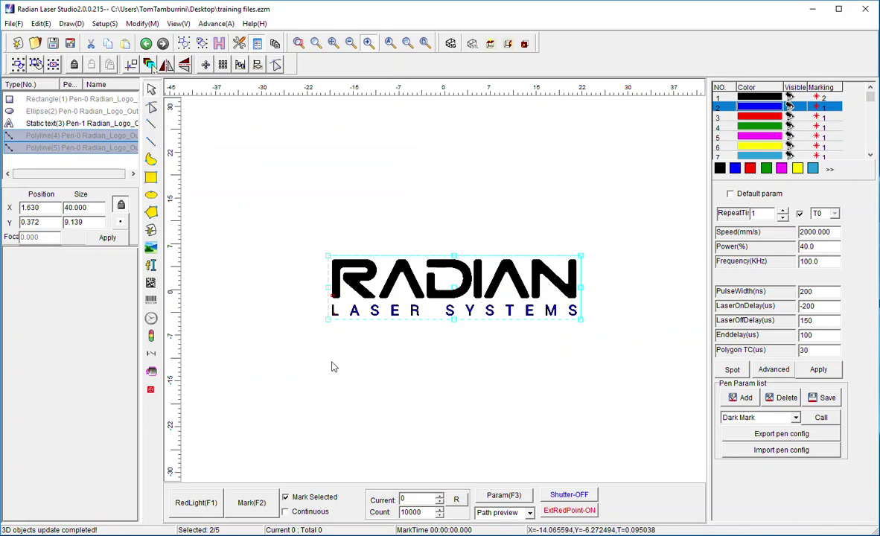
click(254, 504)
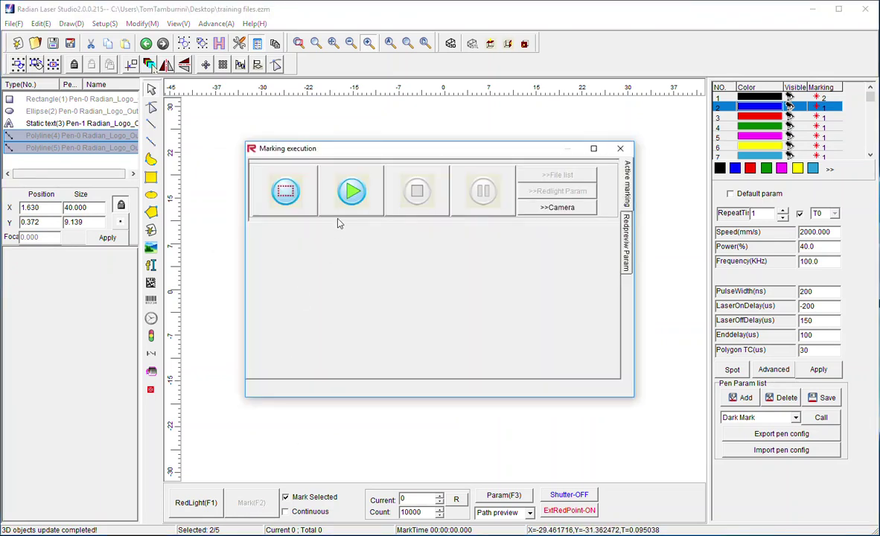